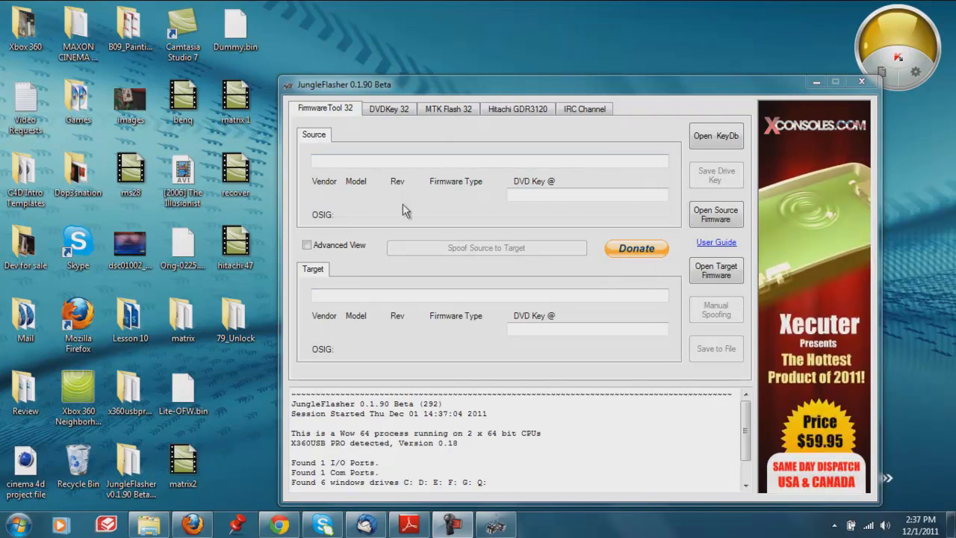
- Send the Mode-B command to the connected Hitachi GDR3120 drive and check in the log that the drive is detected
click(523, 111)
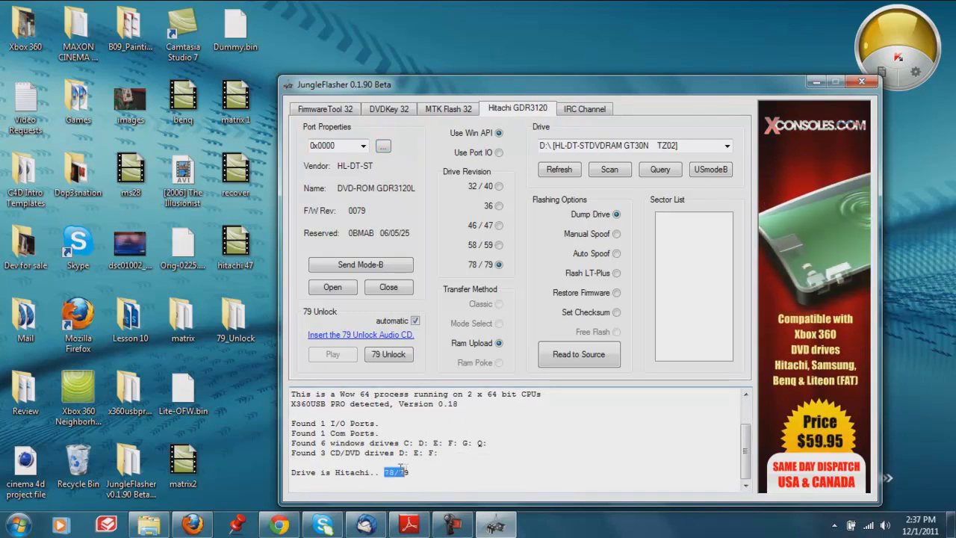
drag(401, 471, 410, 471)
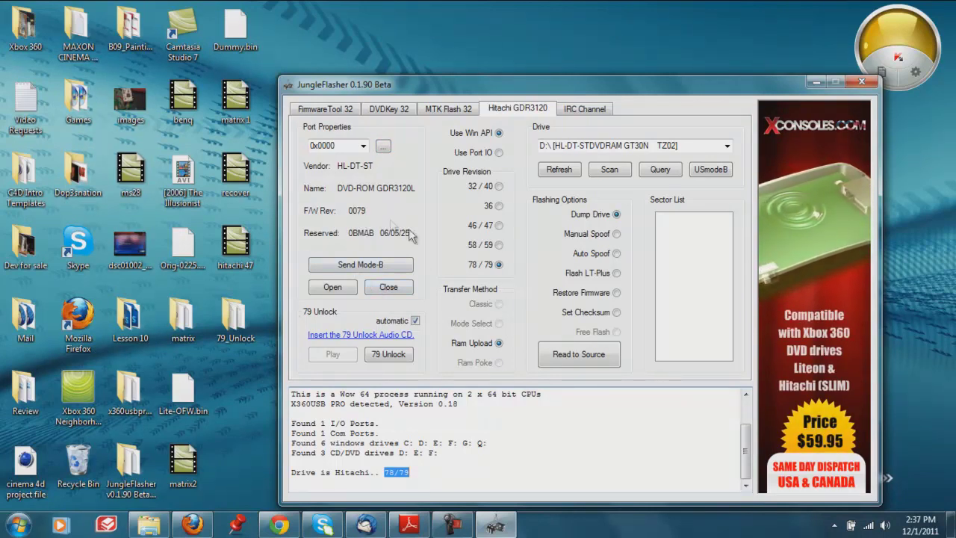
click(364, 266)
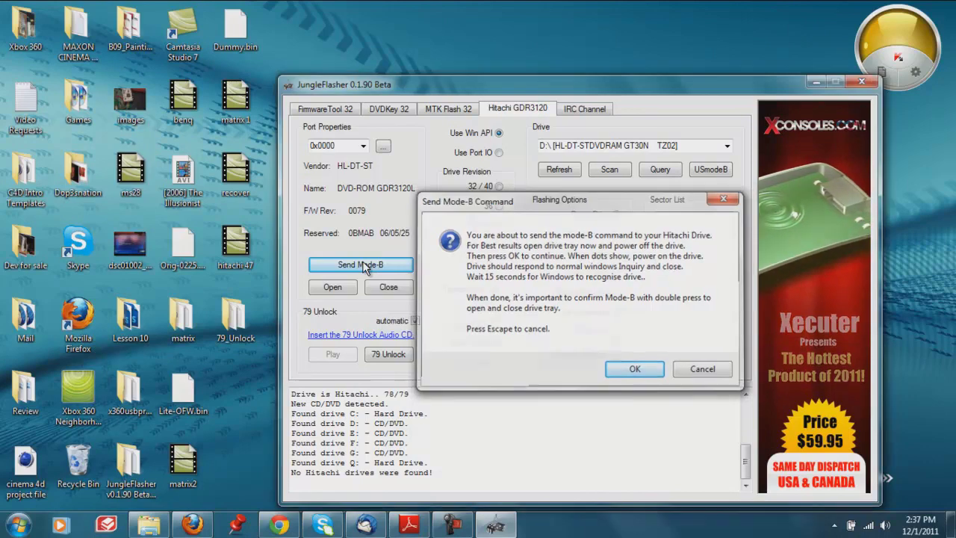
key(Return)
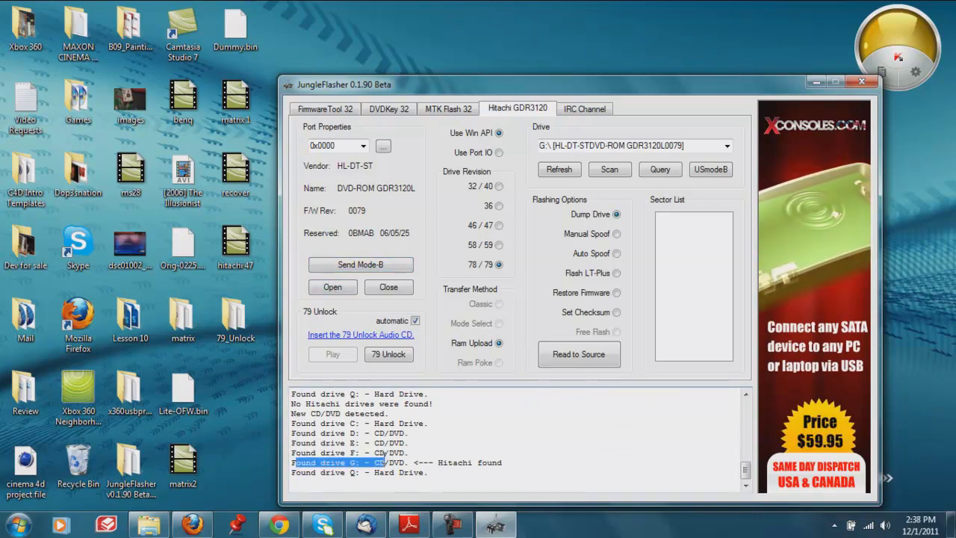
drag(385, 459, 448, 463)
click(449, 463)
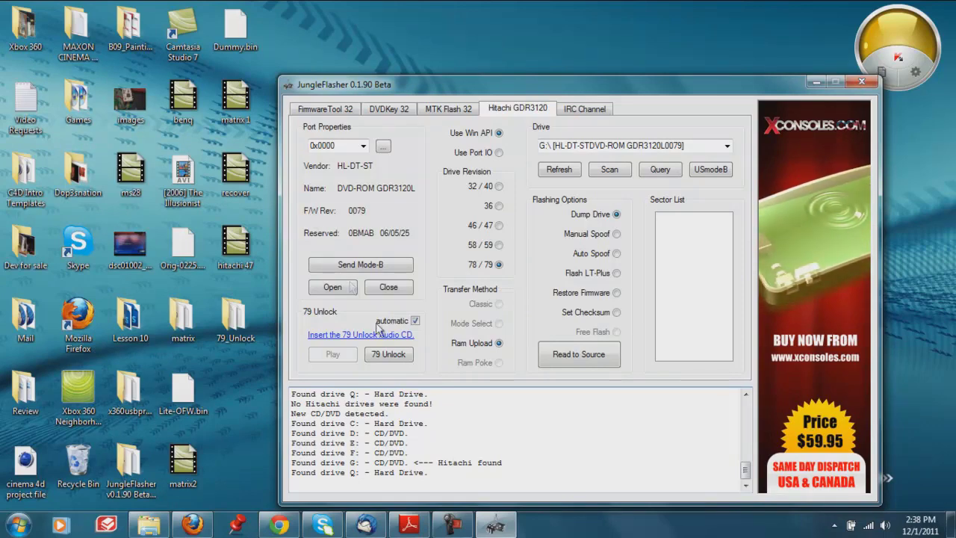
- Run the automatic 79 Unlock on the Hitachi drive using the unlock audio CD and check its log entries
click(395, 358)
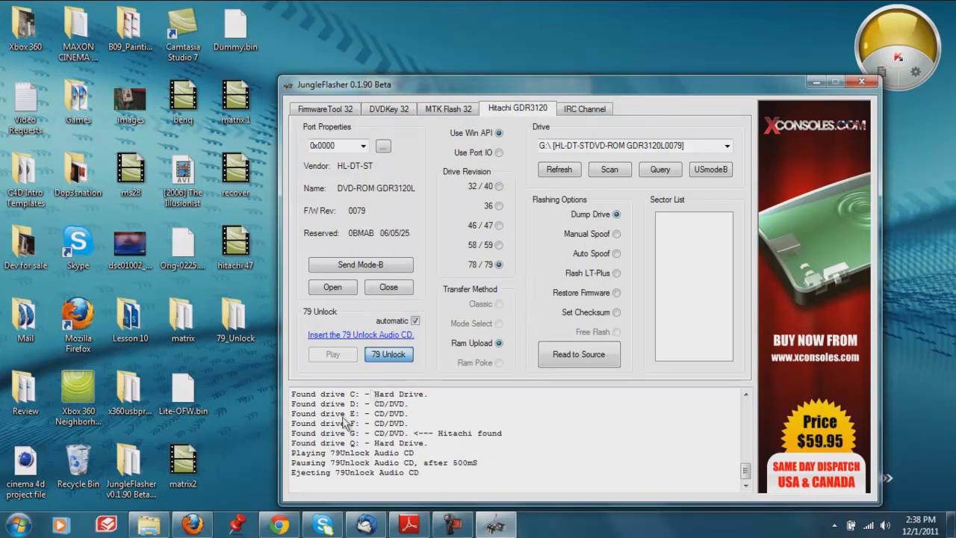
drag(293, 470, 321, 453)
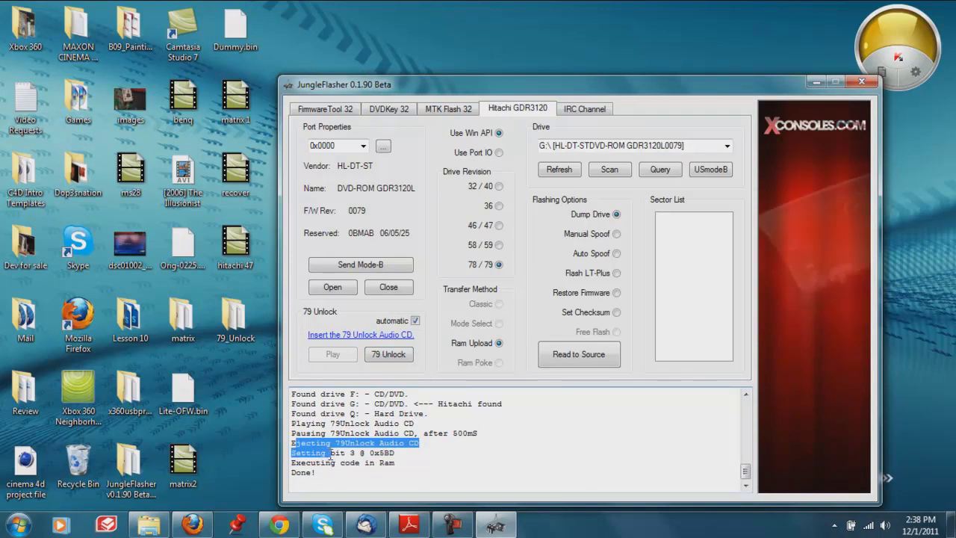
click(331, 453)
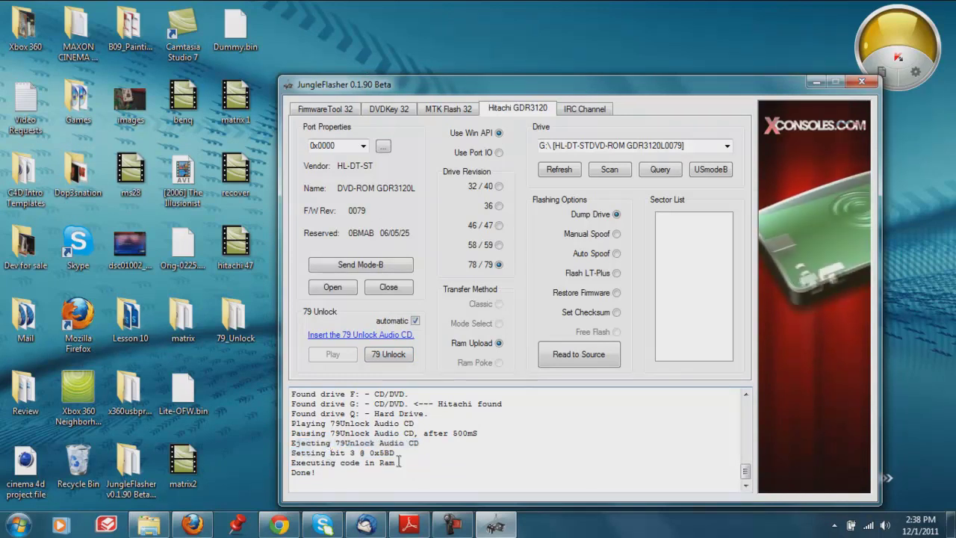
- Dump the firmware of the Hitachi drive on G: to the source buffer and save it as hitachi 79
click(726, 146)
click(687, 186)
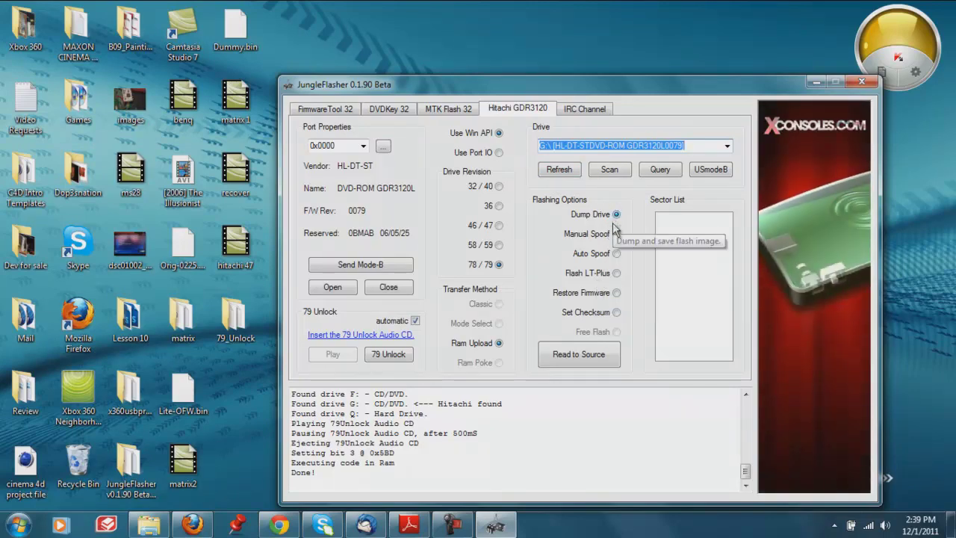
click(571, 357)
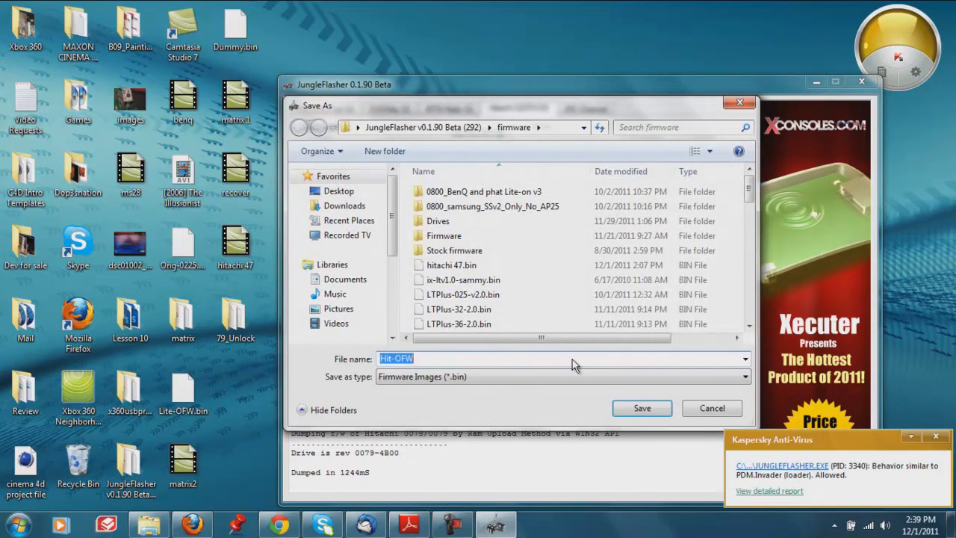
key(BackSpace)
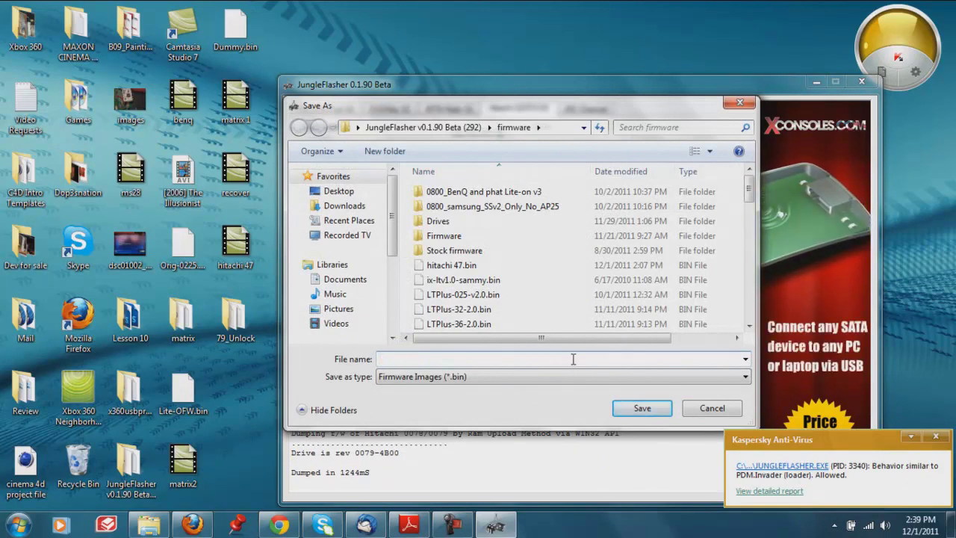
text(Hi)
key(BackSpace)
key(BackSpace)
text(h)
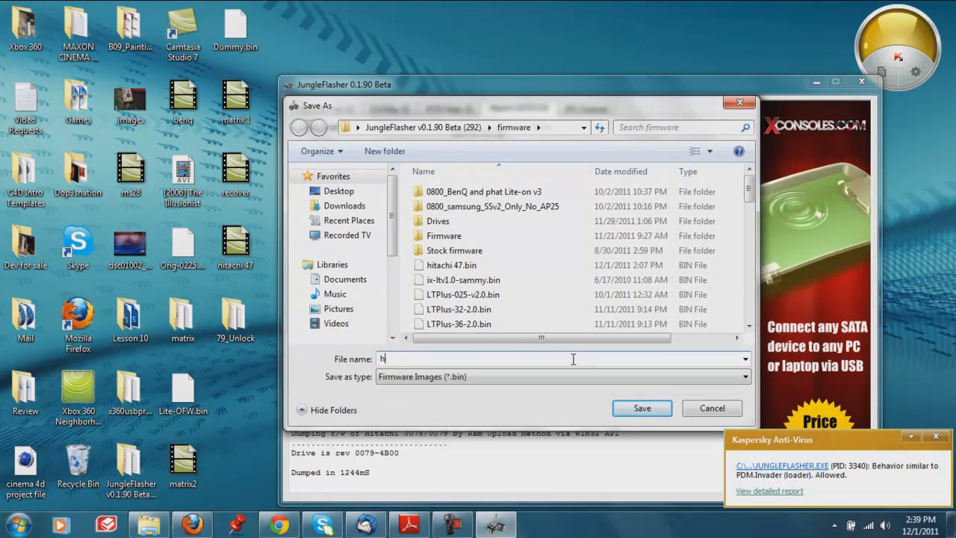
text(itachi )
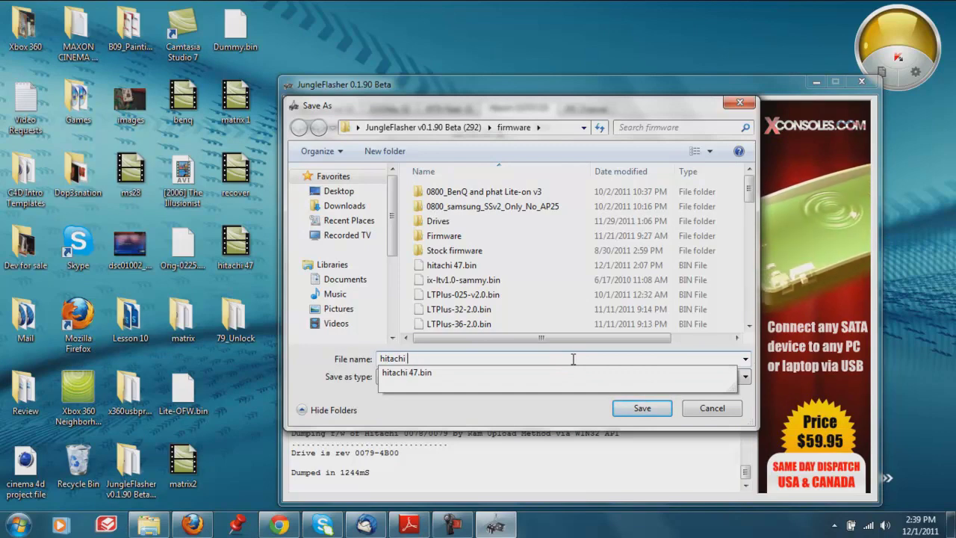
text(79)
click(641, 409)
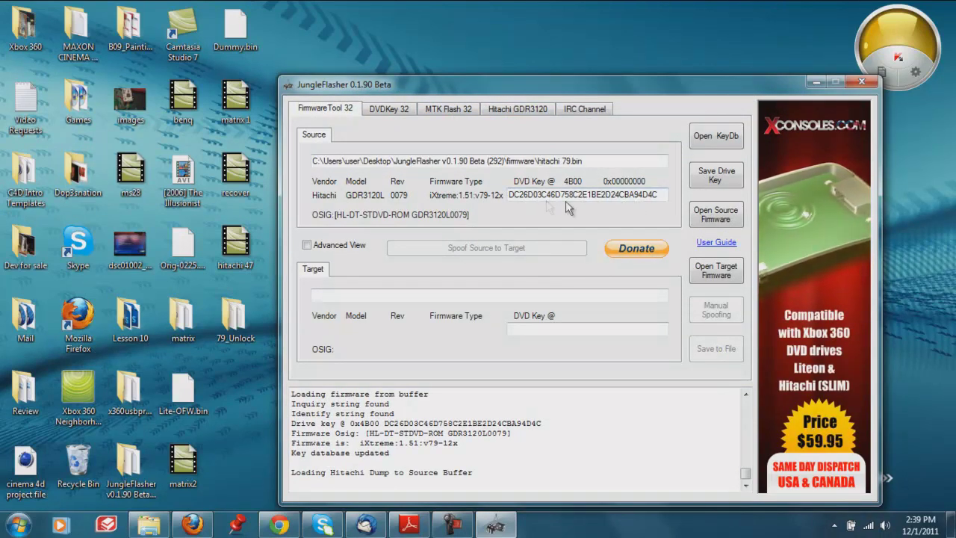
- Start saving the drive key and cancel it, and try to flash the LT-Plus firmware to the Hitachi drive
click(729, 176)
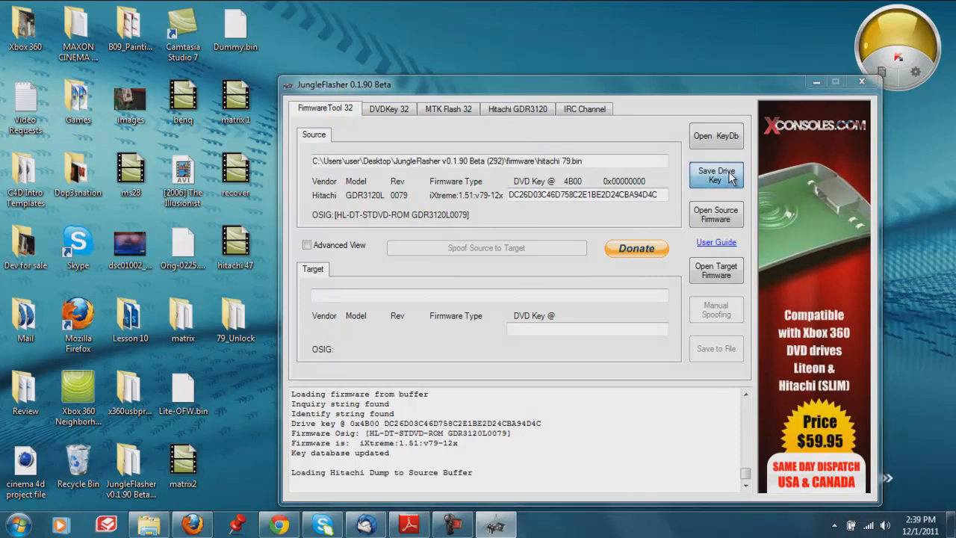
click(739, 105)
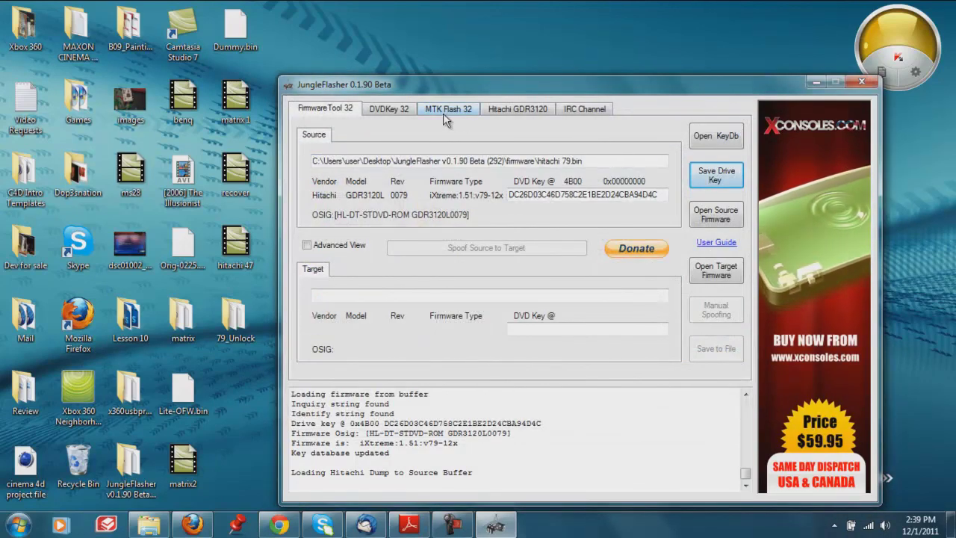
click(503, 110)
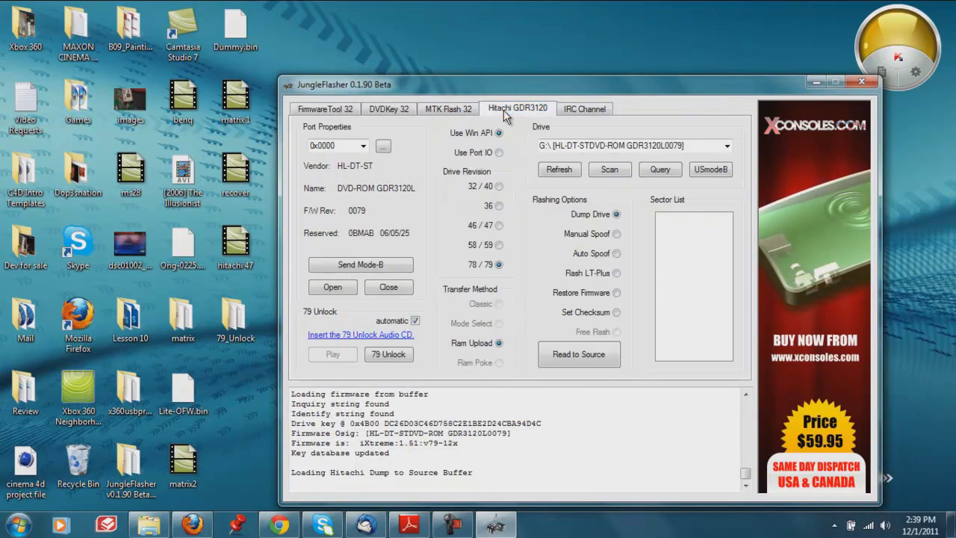
click(616, 273)
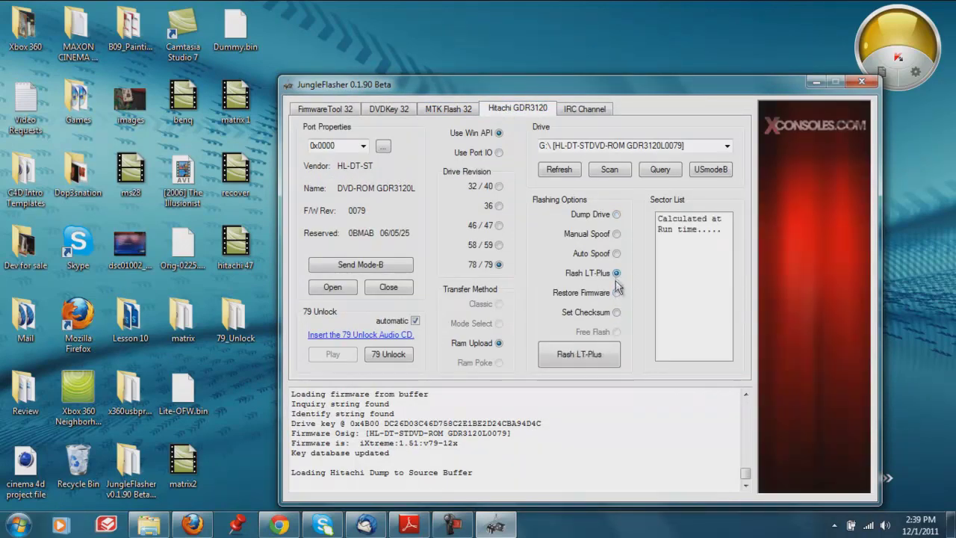
click(593, 359)
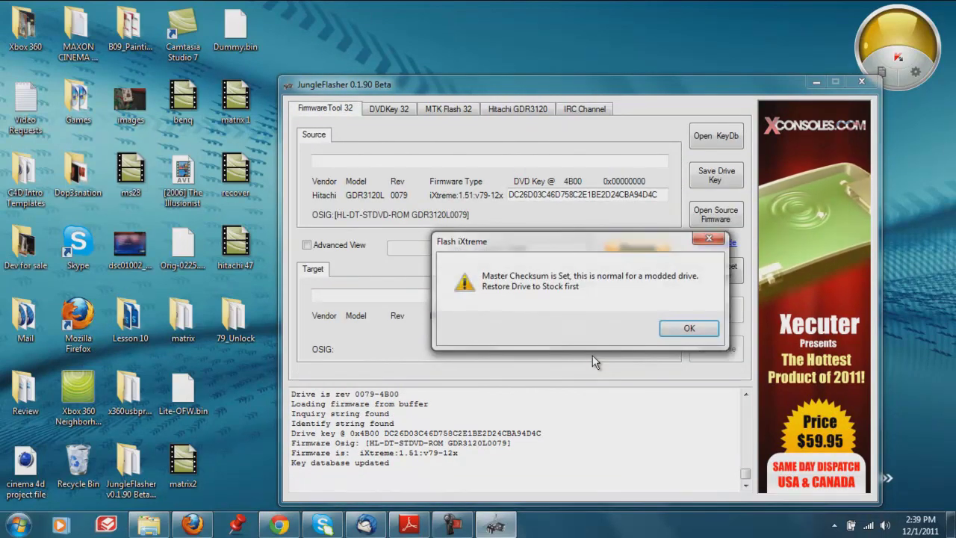
click(685, 328)
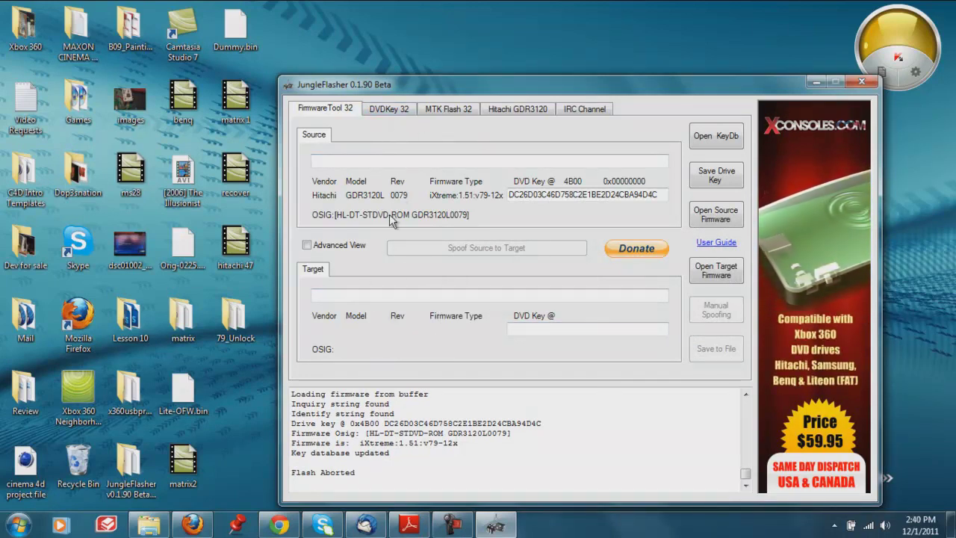
- Restore the Hitachi drive to its stock firmware, continuing after the stability test and setting the master checksum
click(508, 109)
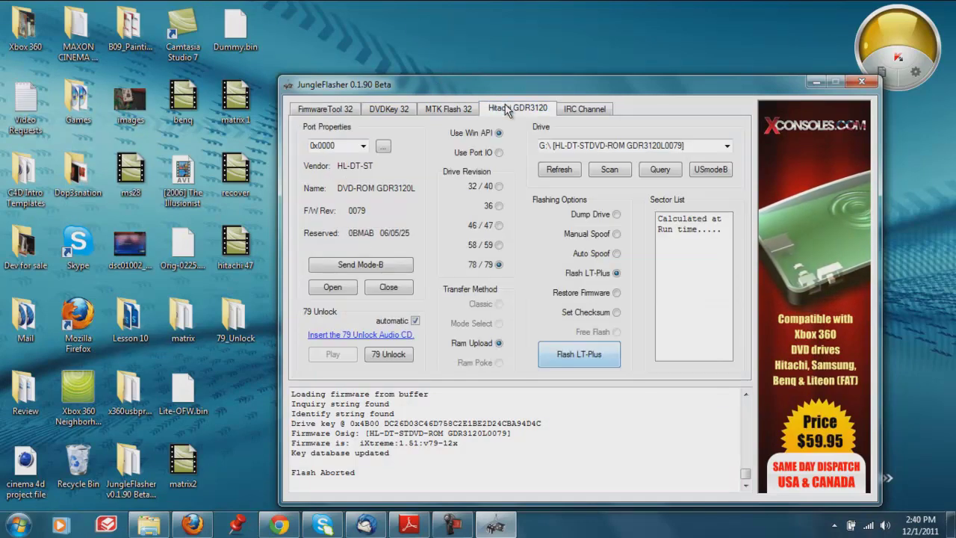
click(616, 292)
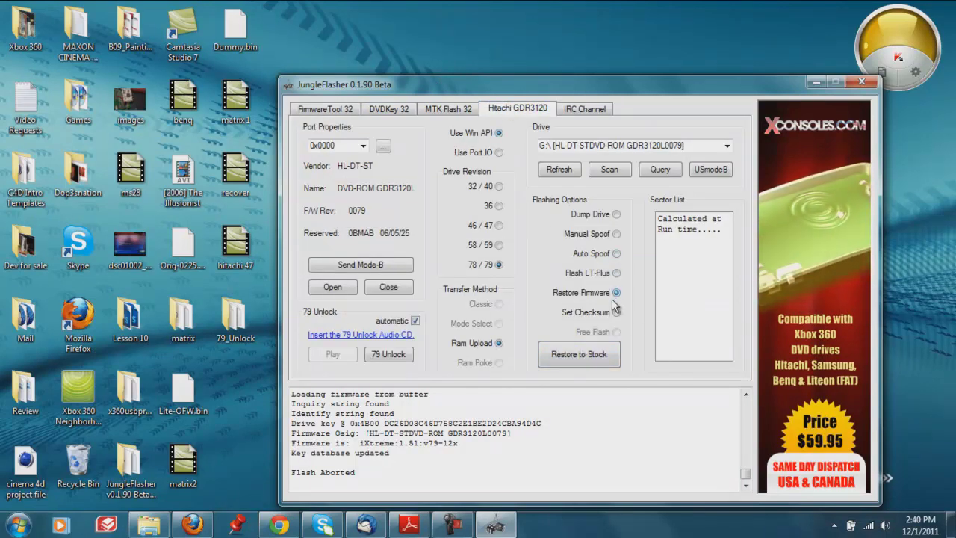
click(578, 356)
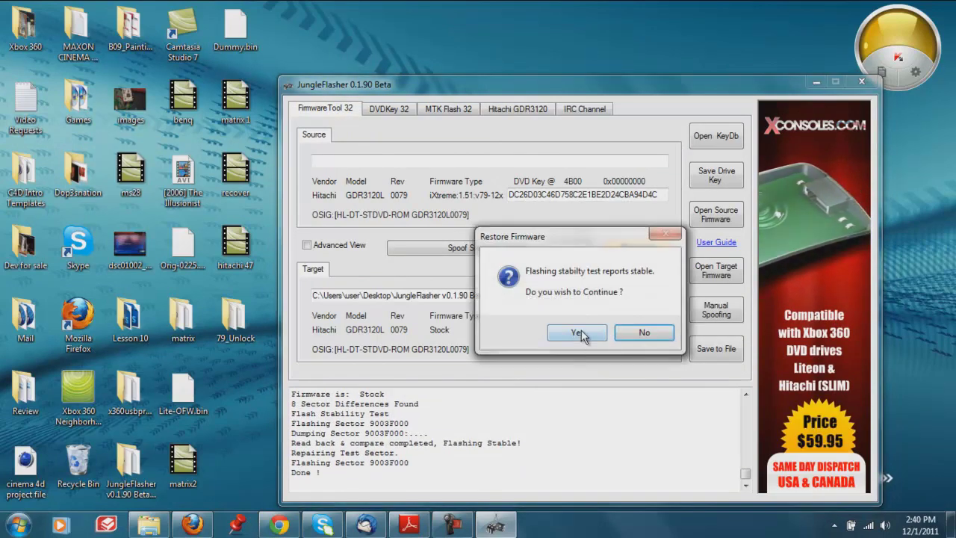
click(580, 333)
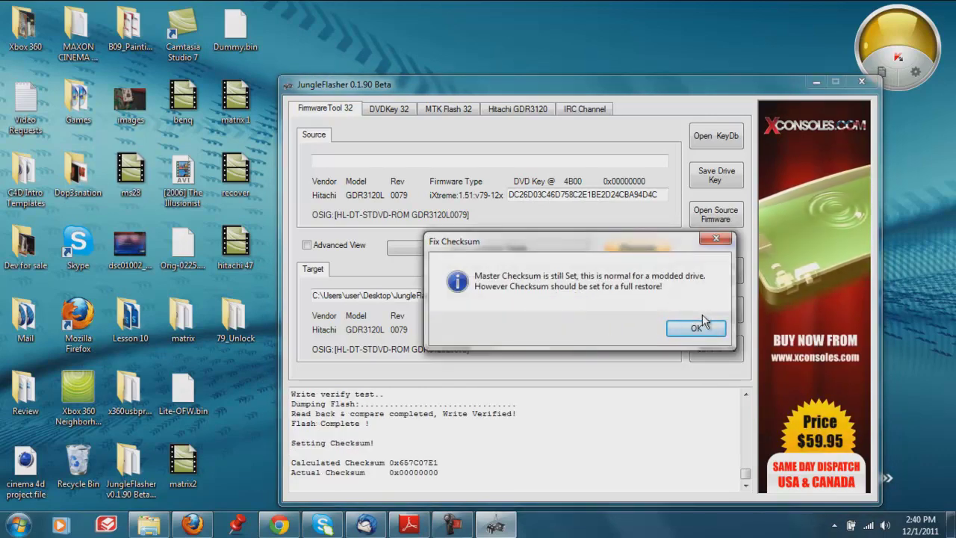
click(699, 324)
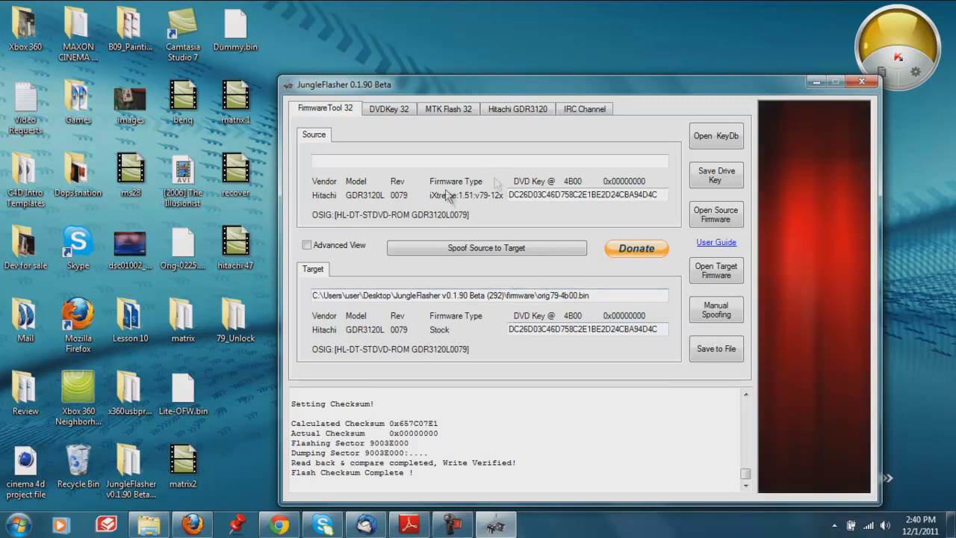
- Flash the LT-Plus firmware to the restored Hitachi drive, continuing after the stability test, and return to the Hitachi drive settings
click(521, 111)
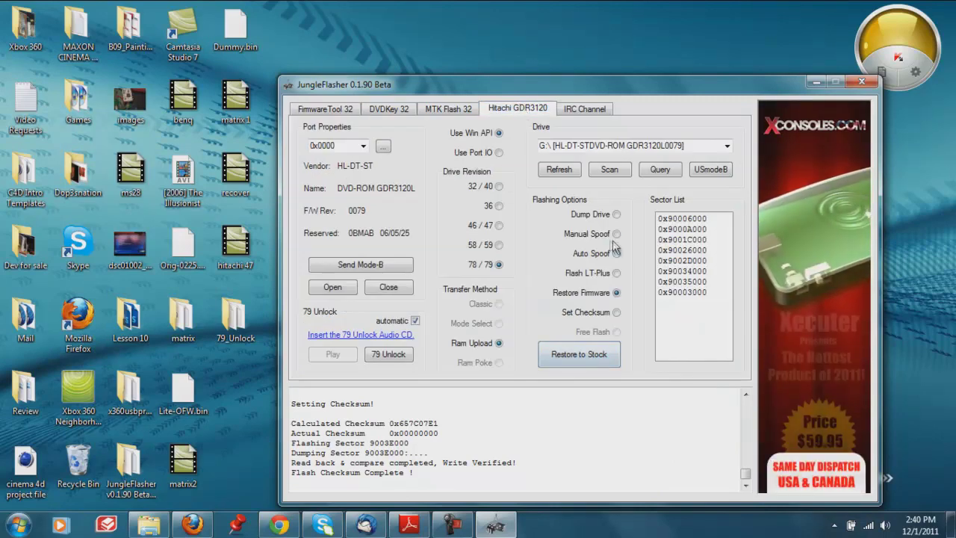
click(616, 272)
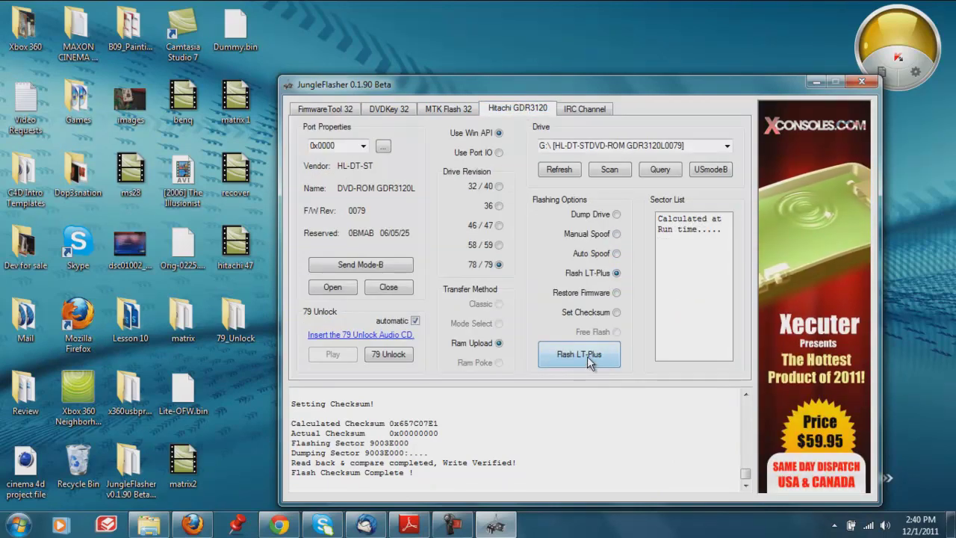
click(587, 356)
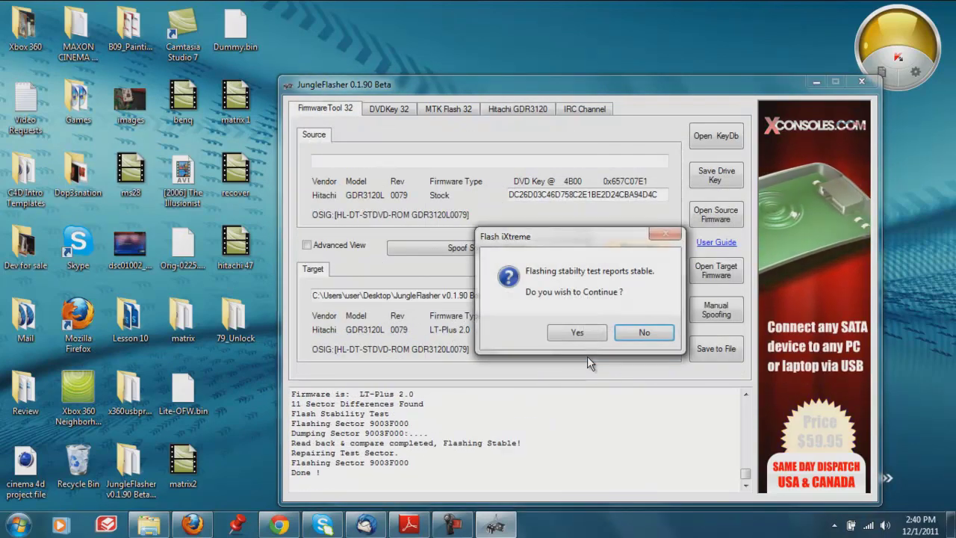
click(578, 334)
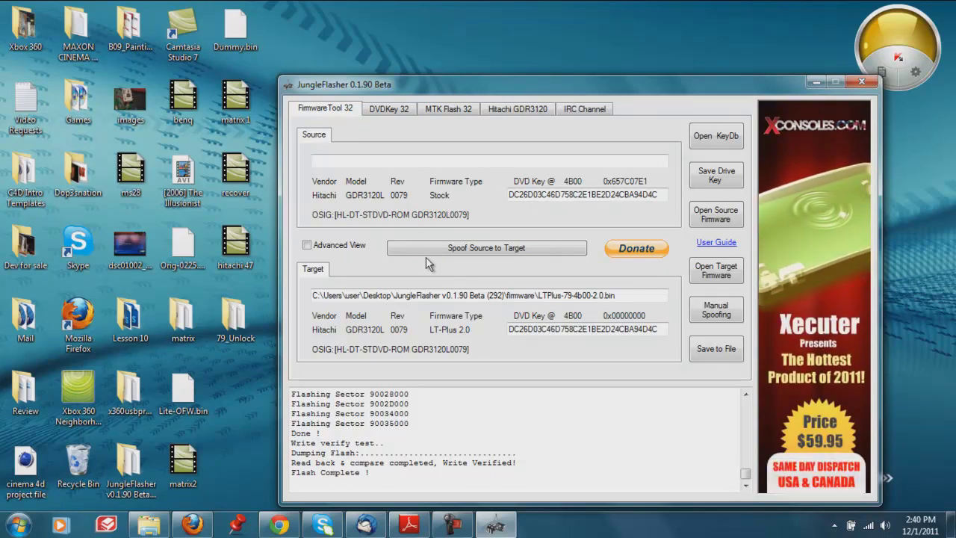
click(509, 110)
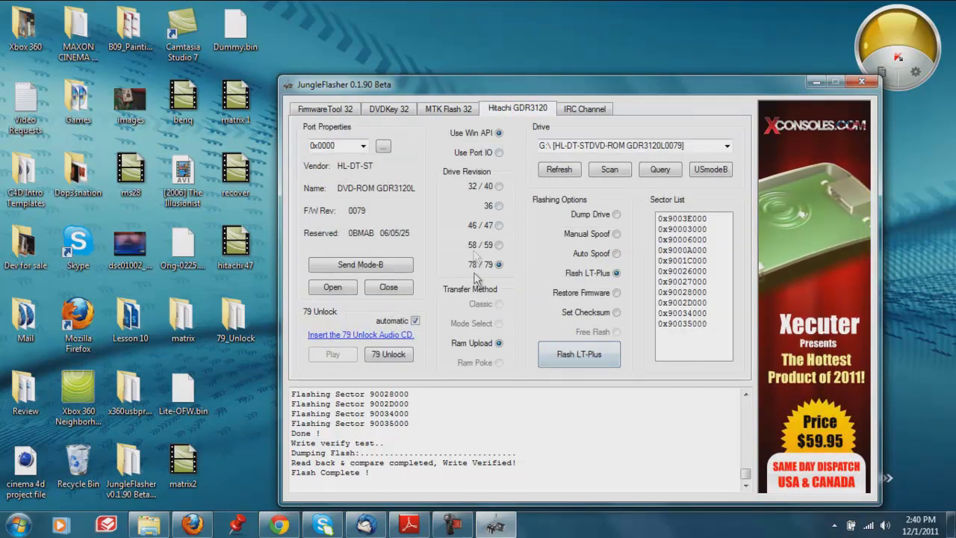